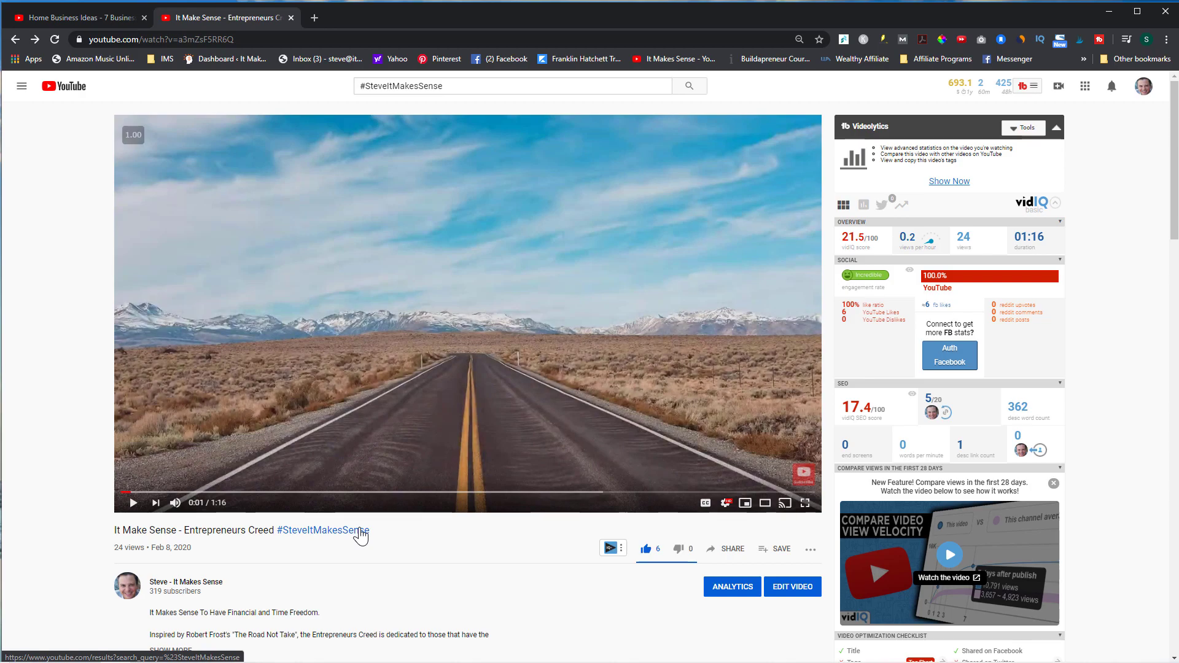
Step: Leave the channel hashtag search results and go to your own YouTube channel page
{"action": "left_click", "coordinate": [360, 532]}
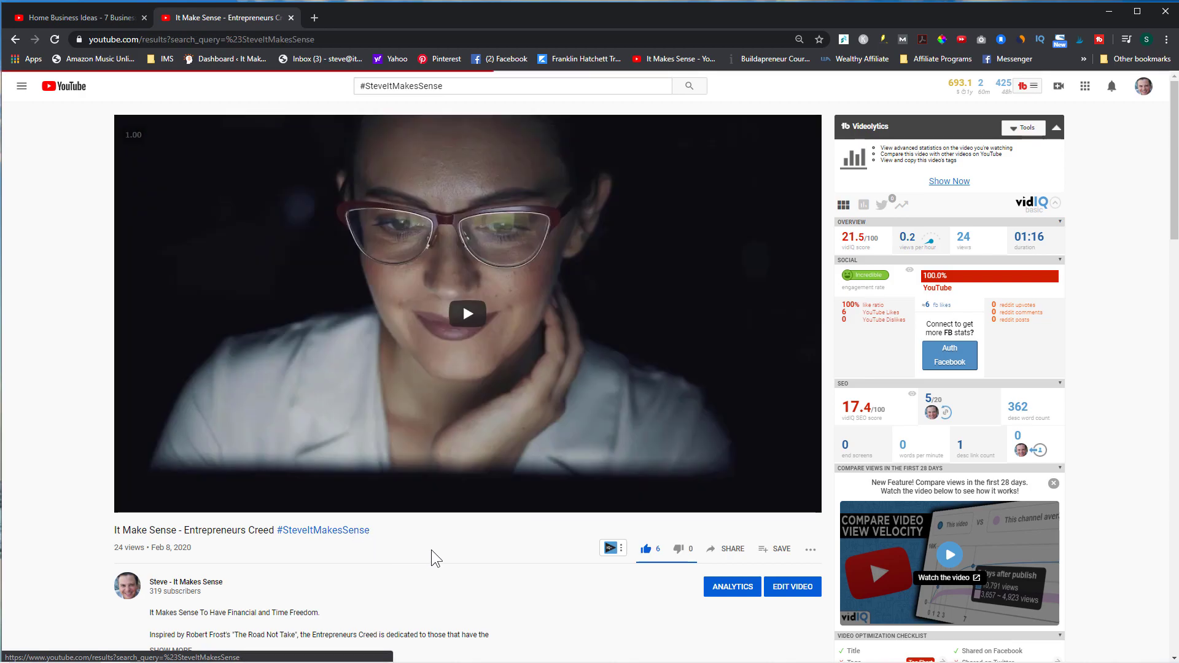
{"action": "scroll", "coordinate": [577, 314], "scroll_direction": "down", "scroll_amount": 12}
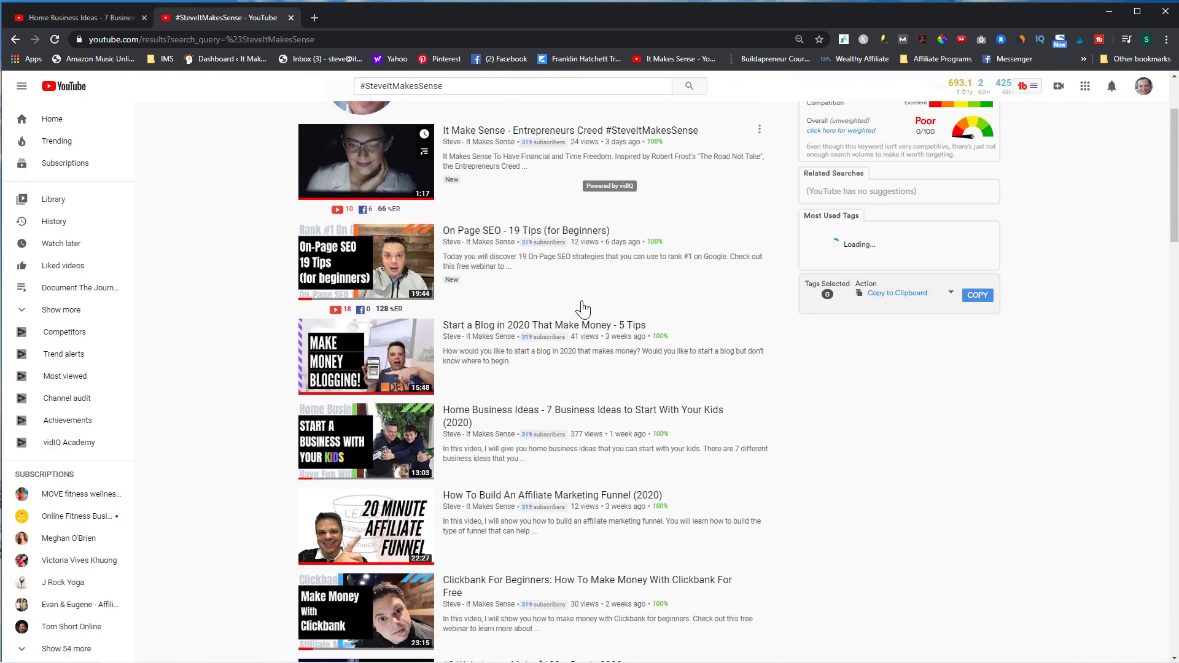
{"action": "scroll", "coordinate": [577, 314], "scroll_direction": "down", "scroll_amount": 8}
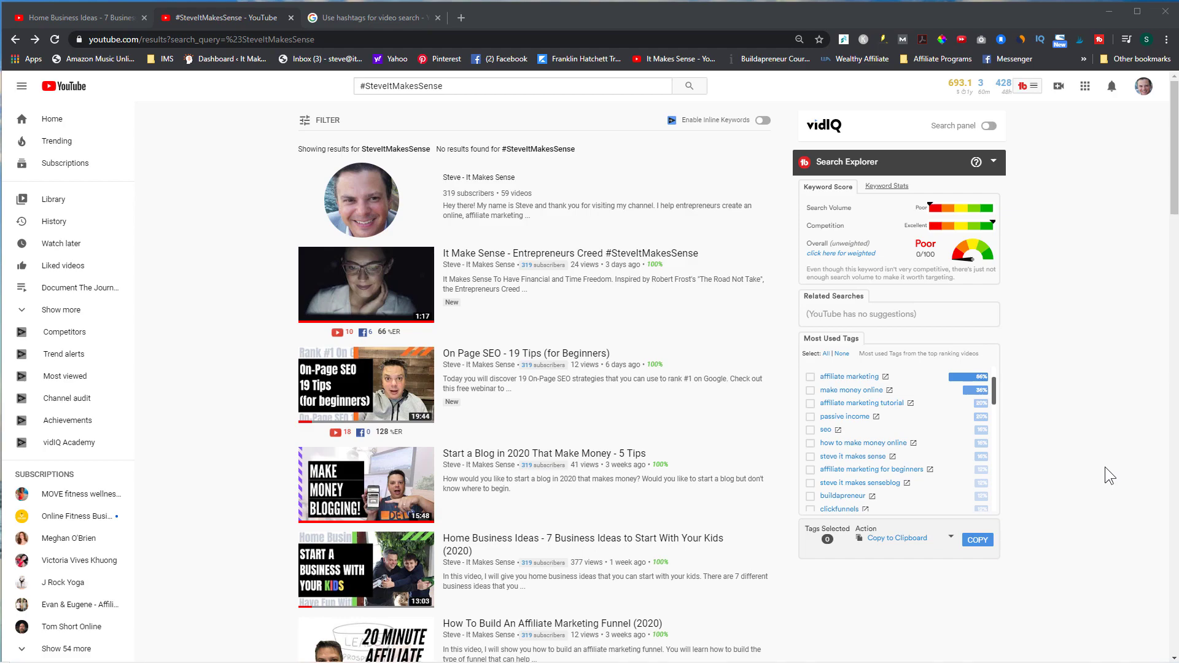
{"action": "left_click", "coordinate": [1137, 92]}
{"action": "left_click", "coordinate": [1064, 163]}
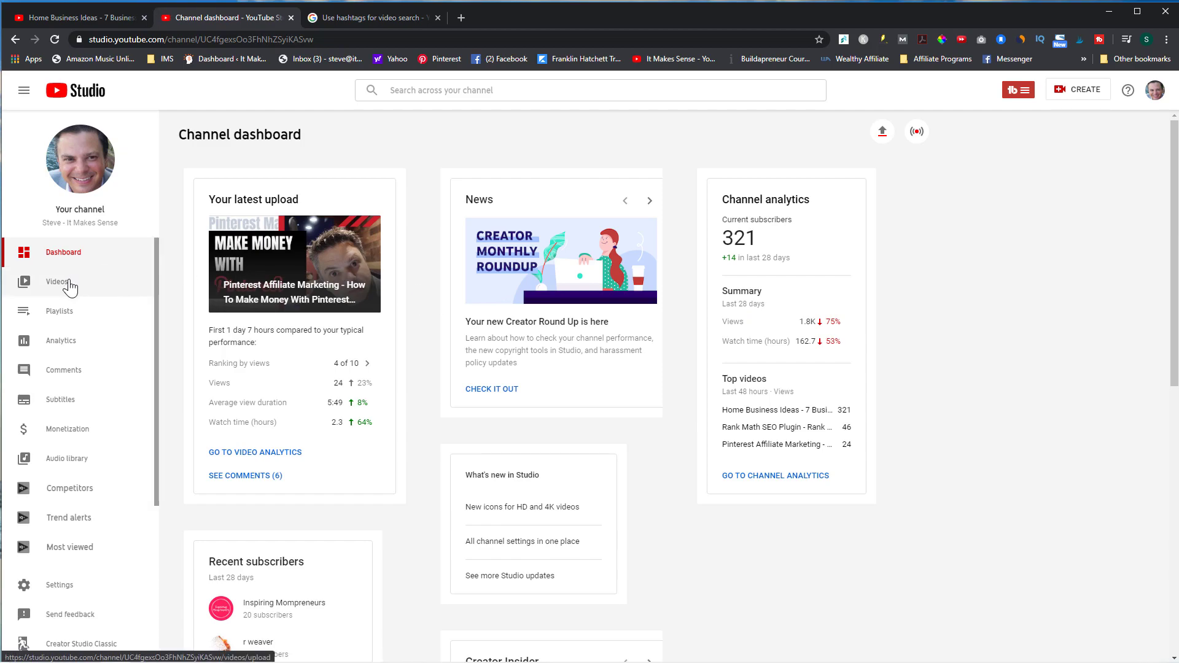
Step: Show the channel's uploaded videos list and locate the Pinterest Marketing Tutorial row
{"action": "left_click", "coordinate": [69, 283]}
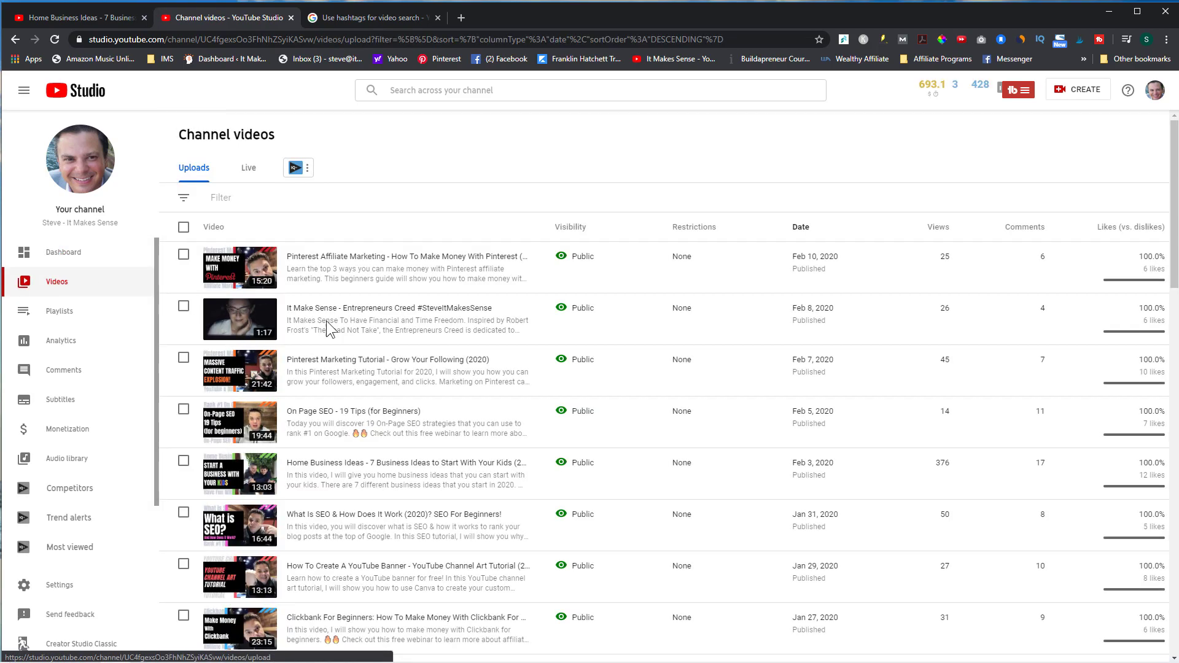
{"action": "scroll", "coordinate": [397, 381], "scroll_direction": "down", "scroll_amount": 1}
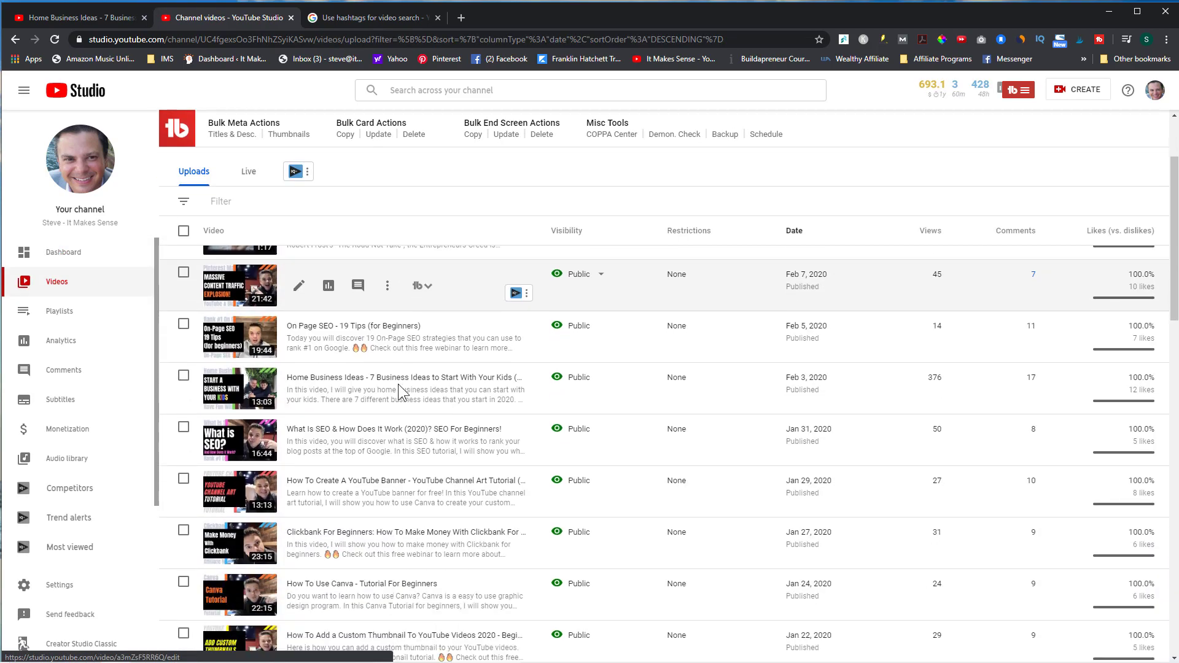
{"action": "scroll", "coordinate": [329, 386], "scroll_direction": "up", "scroll_amount": 1}
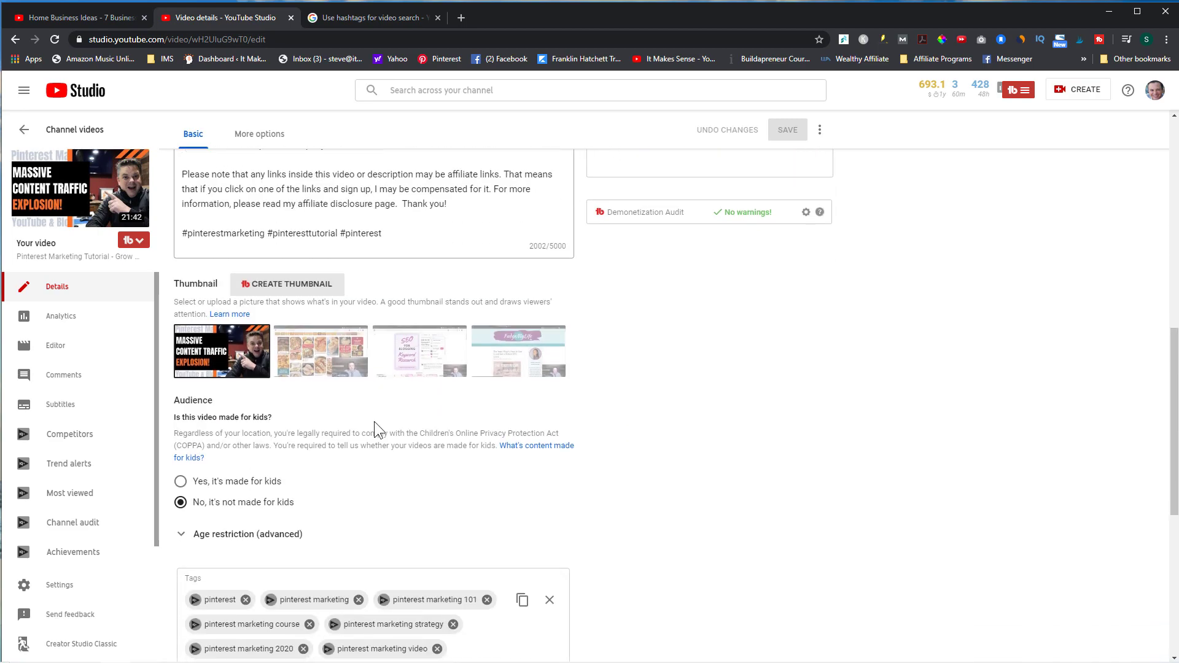
{"action": "scroll", "coordinate": [377, 305], "scroll_direction": "up", "scroll_amount": 2}
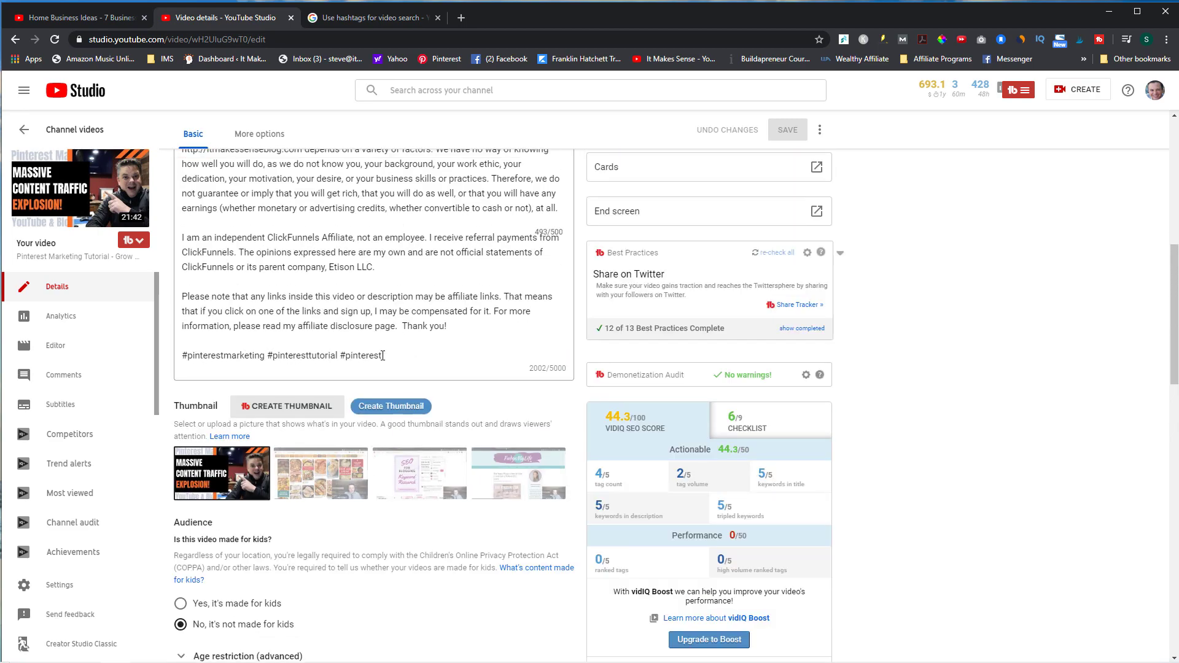
{"action": "scroll", "coordinate": [395, 357], "scroll_direction": "up", "scroll_amount": 4}
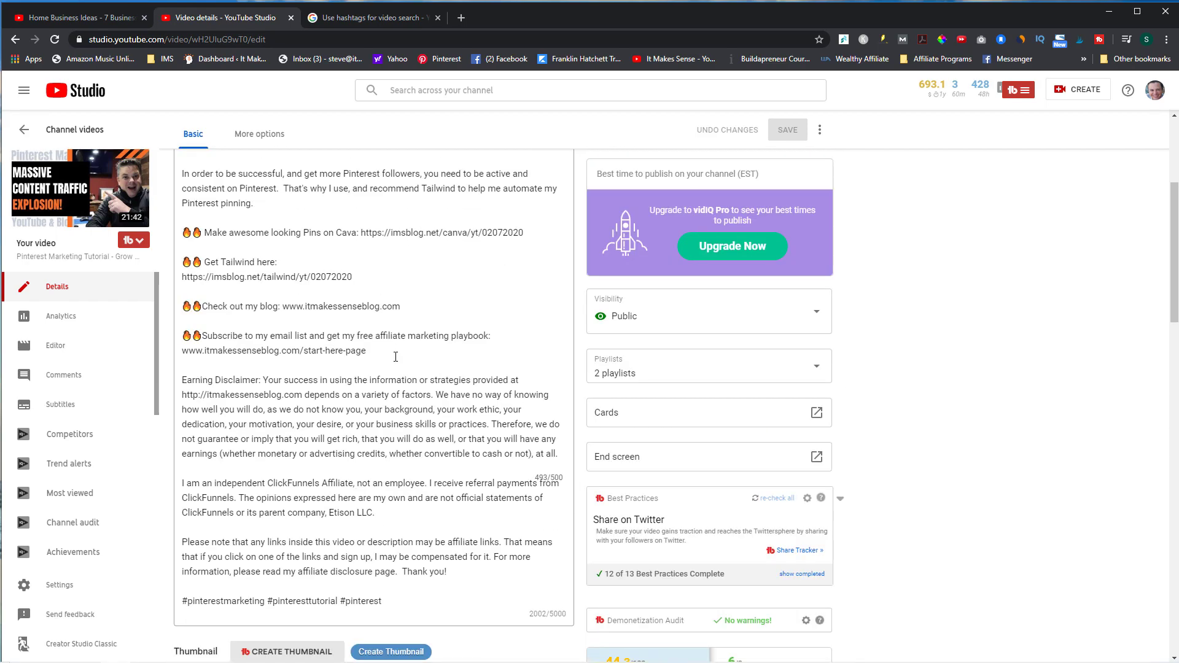
{"action": "scroll", "coordinate": [396, 356], "scroll_direction": "up", "scroll_amount": 4}
Step: Append #Pinterestmarketing to the title's end, then scroll to the description's hashtag line
{"action": "left_click", "coordinate": [435, 224]}
{"action": "left_click", "coordinate": [435, 225]}
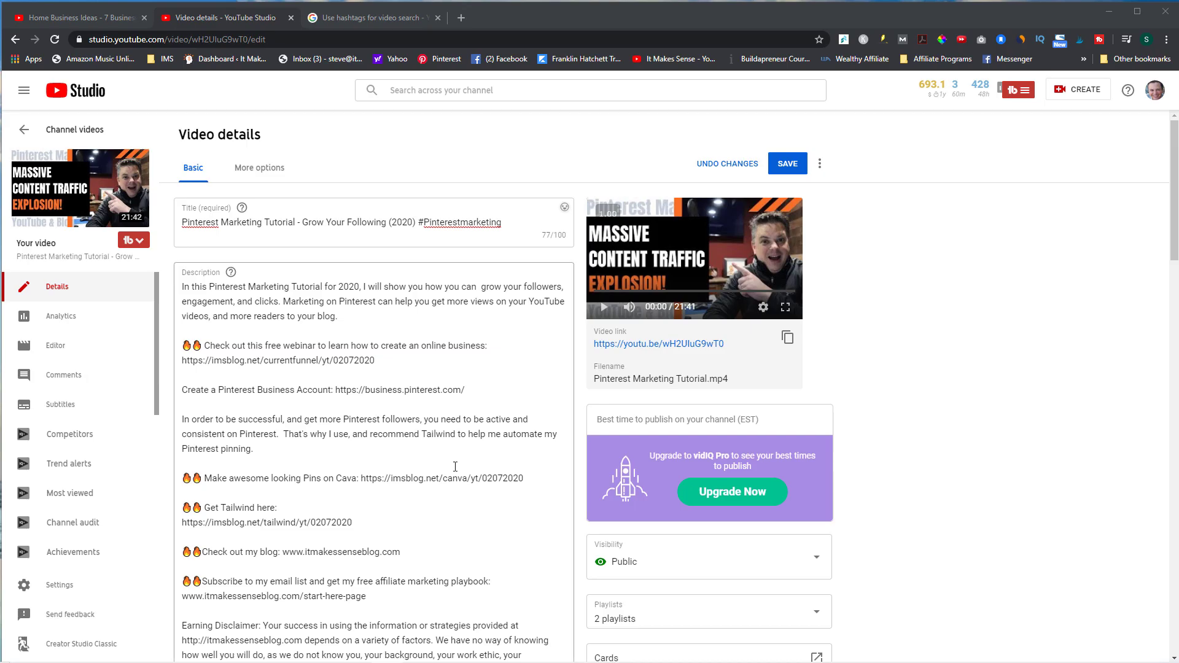
{"action": "scroll", "coordinate": [455, 466], "scroll_direction": "down", "scroll_amount": 8}
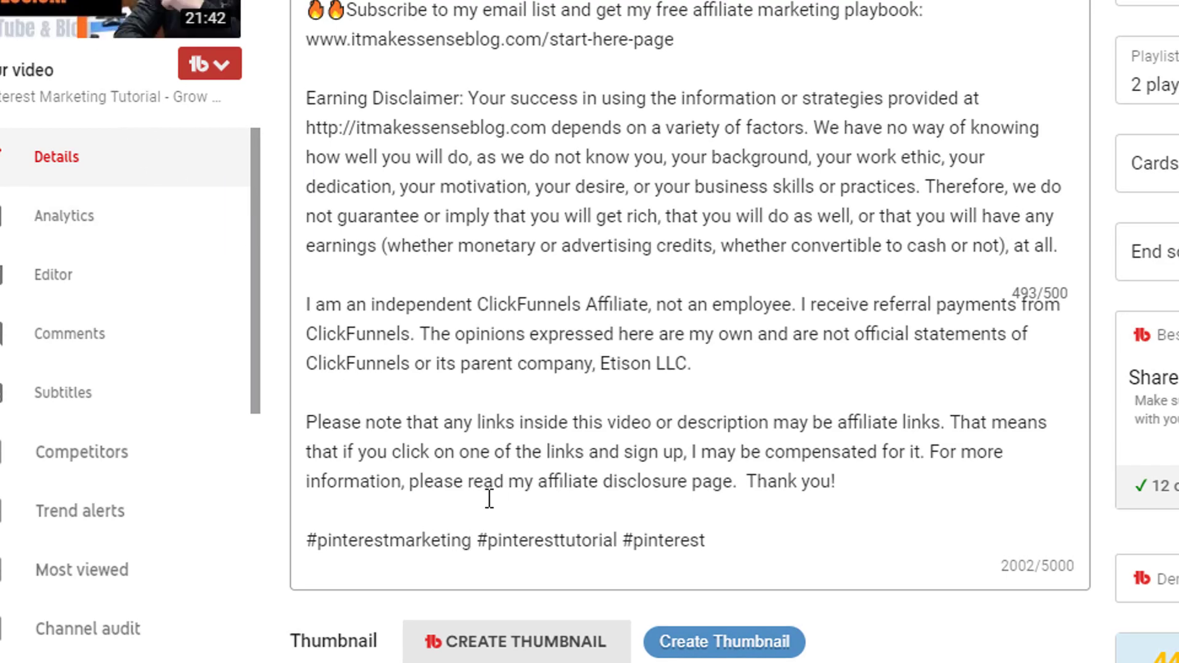
{"action": "scroll", "coordinate": [545, 486], "scroll_direction": "up", "scroll_amount": 10}
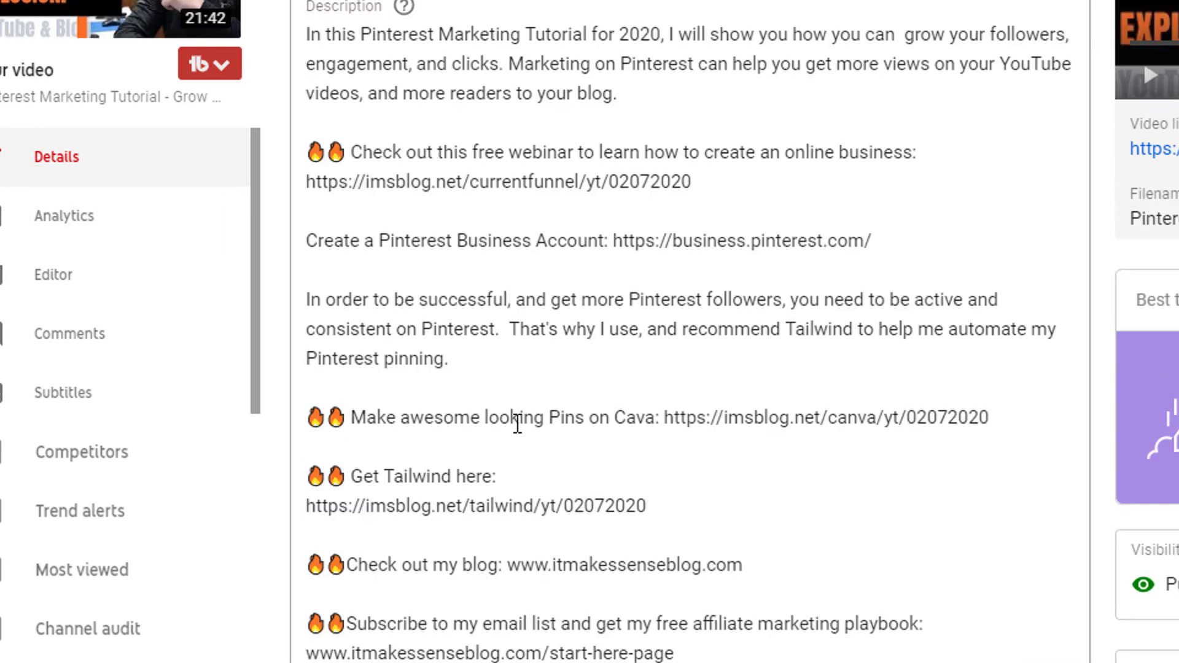
{"action": "scroll", "coordinate": [515, 421], "scroll_direction": "down", "scroll_amount": 8}
{"action": "scroll", "coordinate": [519, 424], "scroll_direction": "down", "scroll_amount": 2}
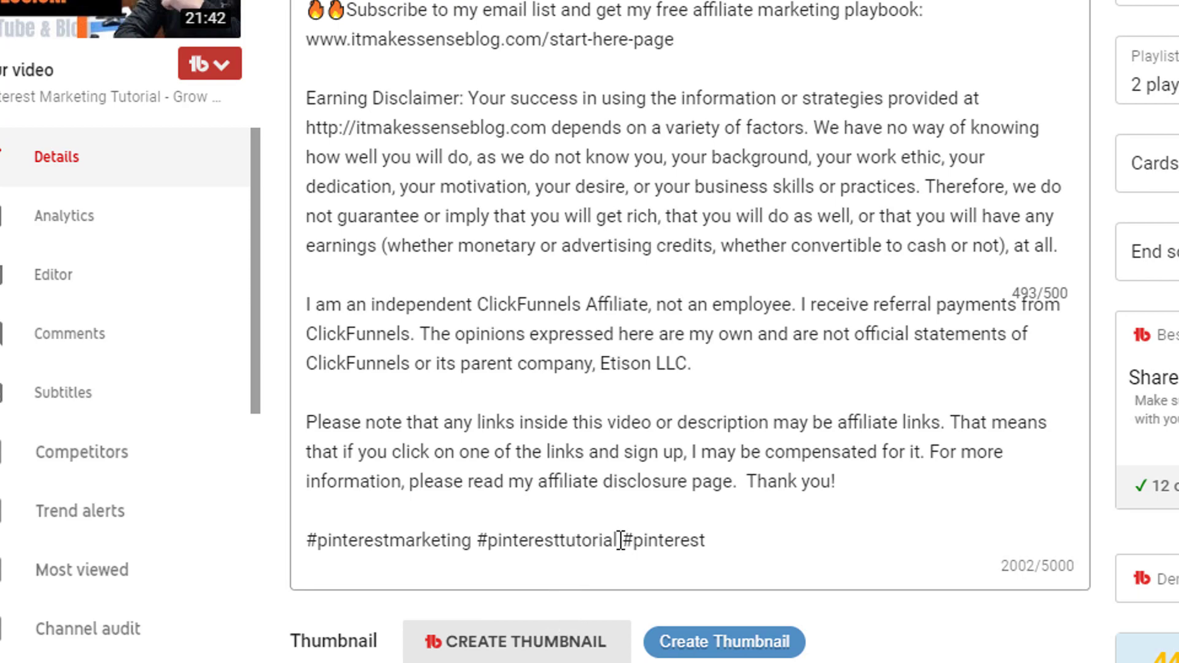
{"action": "scroll", "coordinate": [641, 510], "scroll_direction": "up", "scroll_amount": 2}
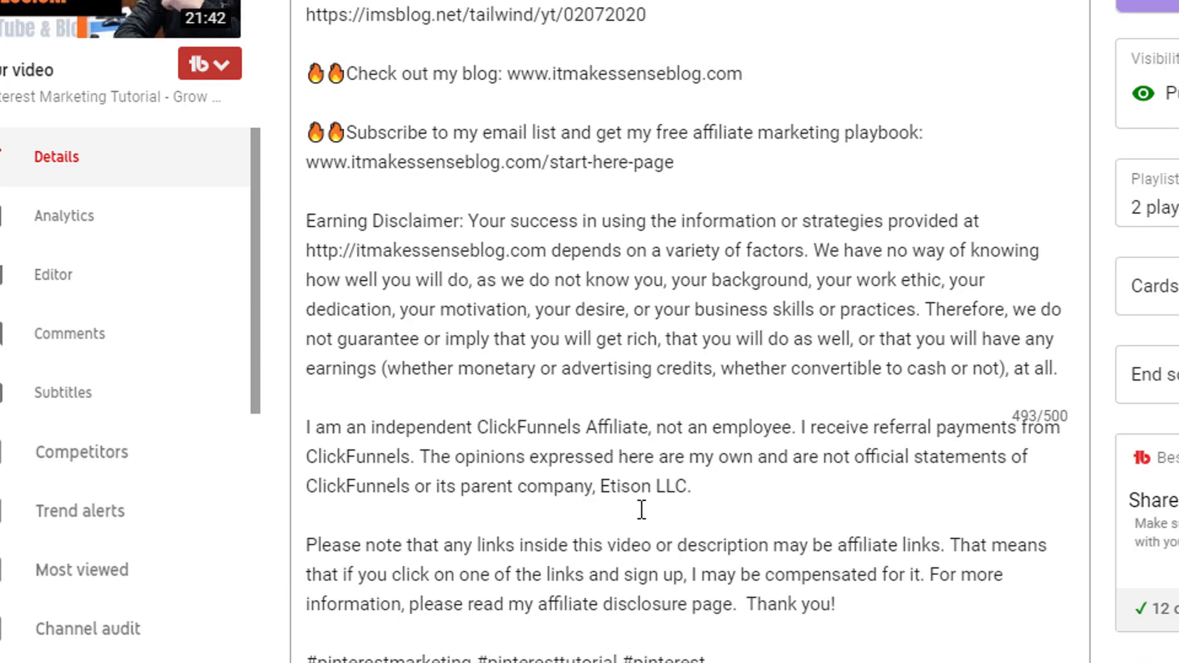
{"action": "scroll", "coordinate": [641, 509], "scroll_direction": "down", "scroll_amount": 4}
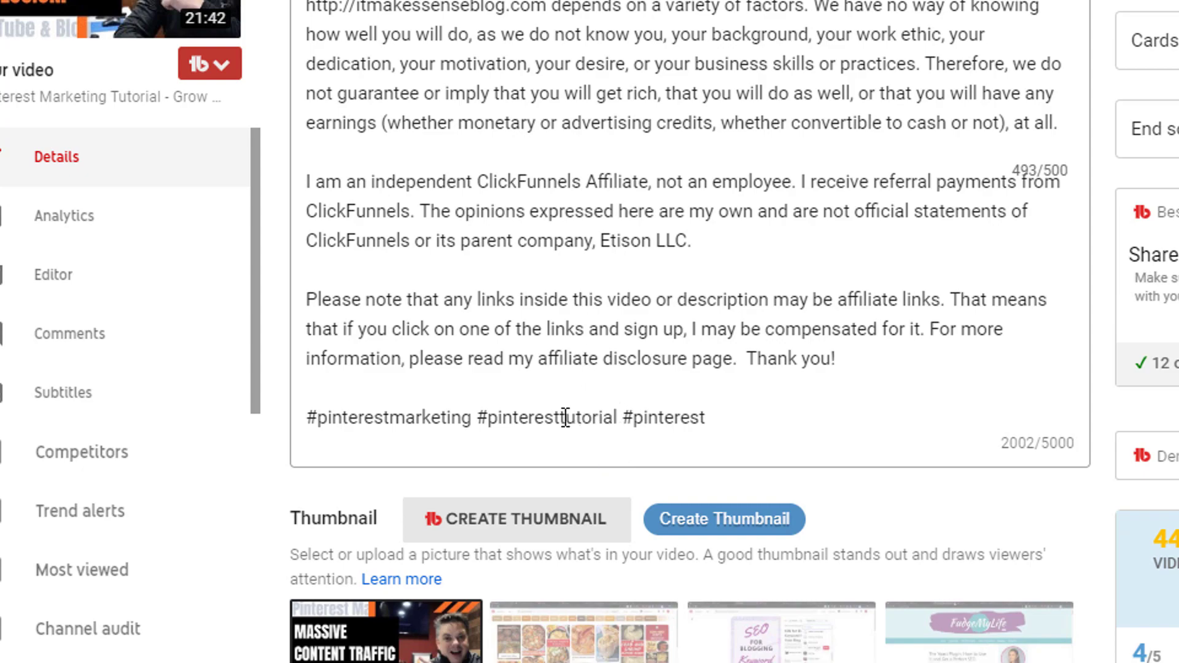
Step: Shorten the description's #pinteresttutorial hashtag to #pinterest
{"action": "left_click_drag", "start_coordinate": [561, 418], "coordinate": [618, 418]}
{"action": "left_click", "coordinate": [621, 421]}
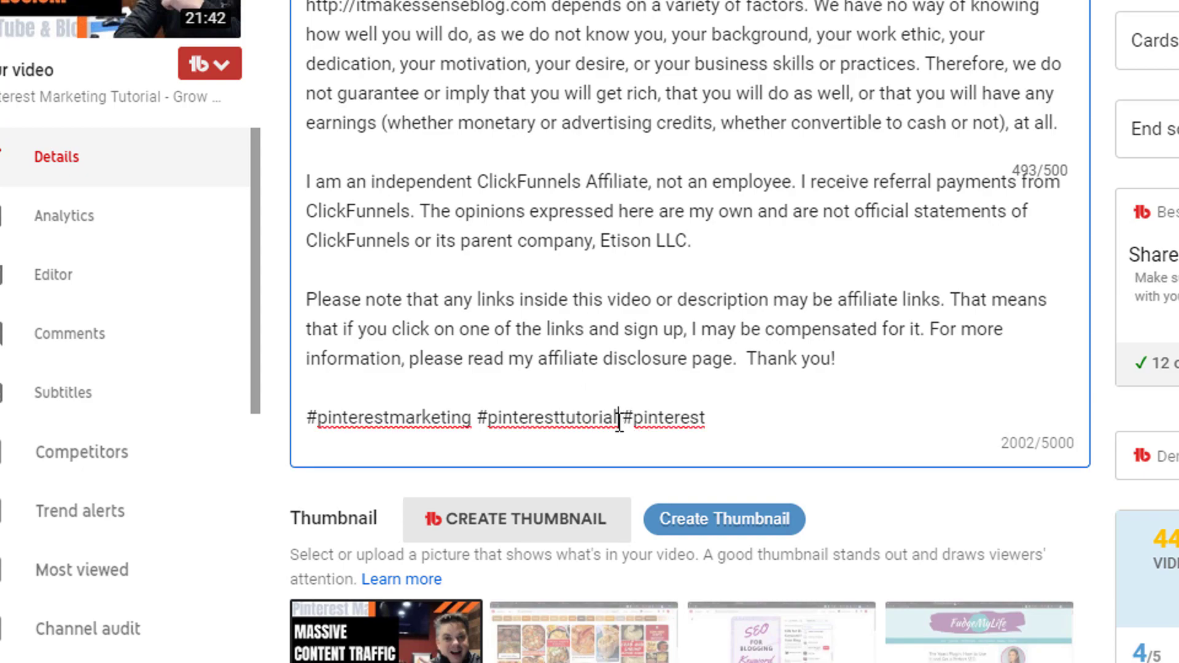
{"action": "key", "text": "BackSpace"}
{"action": "key", "text": "BackSpace"}
{"action": "key", "text": "BackSpace"}
{"action": "key", "text": "BackSpace"}
{"action": "key", "text": "BackSpace"}
{"action": "key", "text": "BackSpace"}
{"action": "key", "text": "BackSpace"}
{"action": "key", "text": "BackSpace"}
{"action": "key", "text": "BackSpace"}
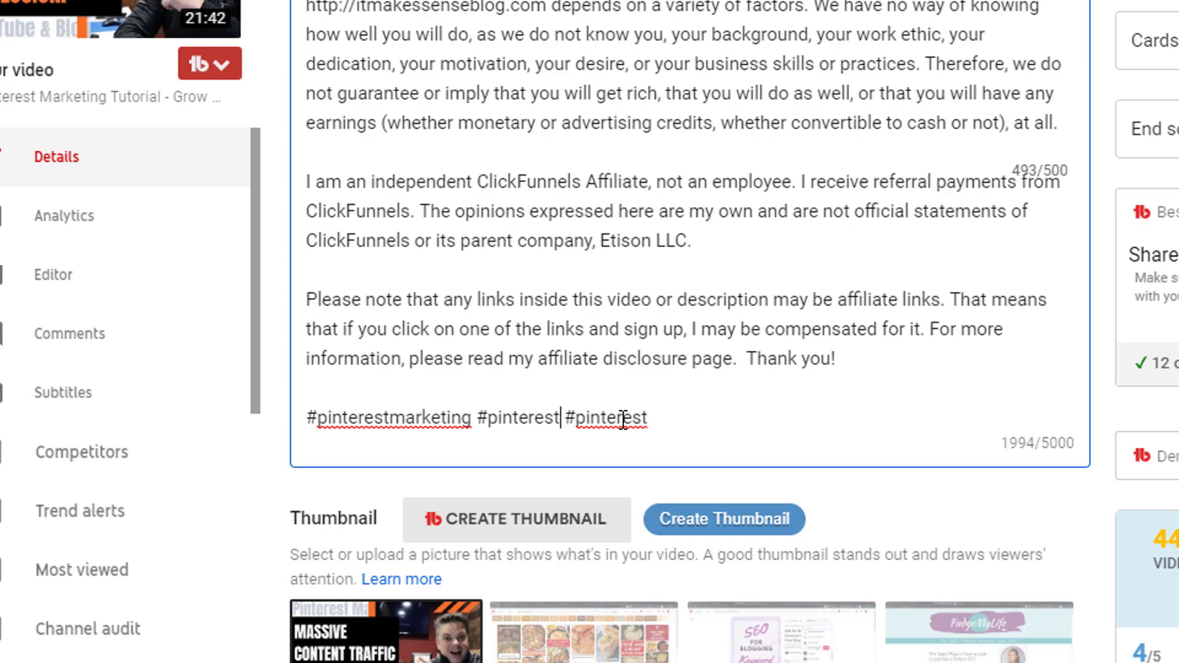
{"action": "type", "text": "t"}
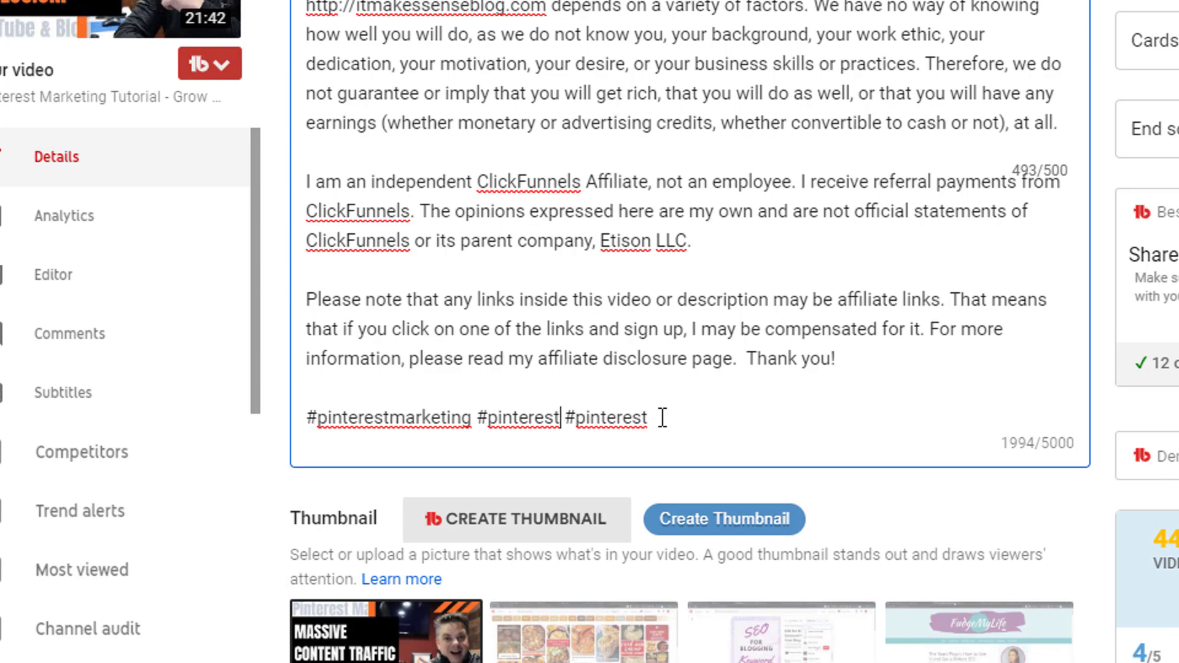
Step: Replace the last description hashtag with #steveitmakessense
{"action": "left_click_drag", "start_coordinate": [663, 418], "coordinate": [581, 423]}
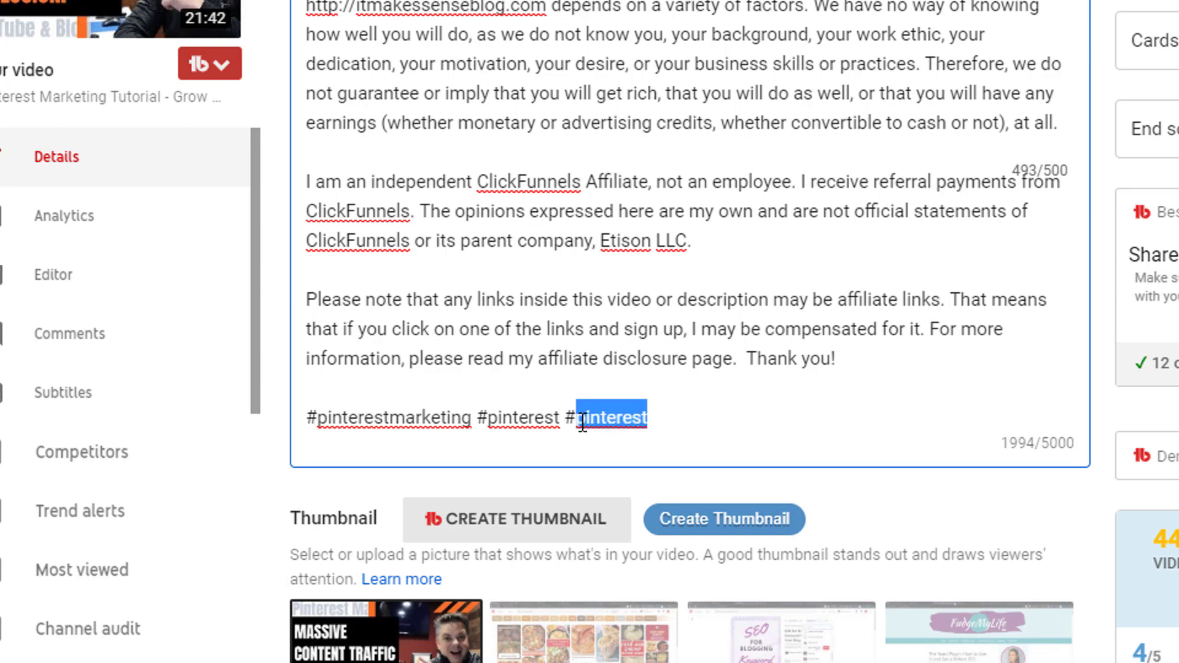
{"action": "type", "text": "steveitmakessense"}
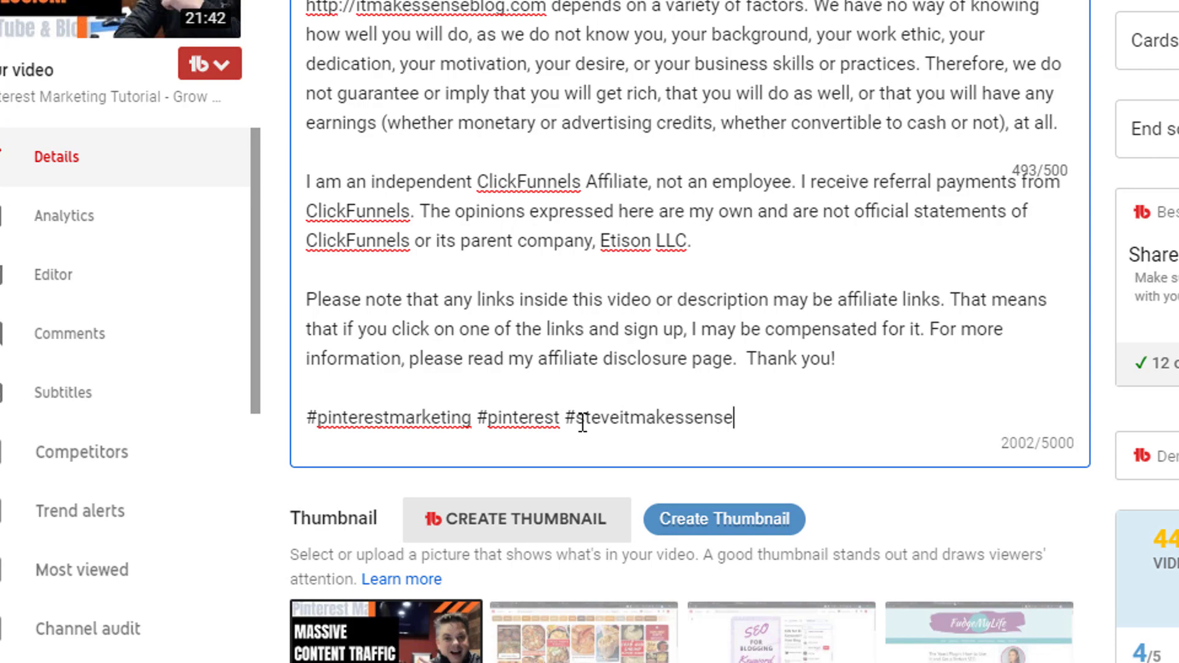
{"action": "scroll", "coordinate": [1048, 329], "scroll_direction": "up", "scroll_amount": 15}
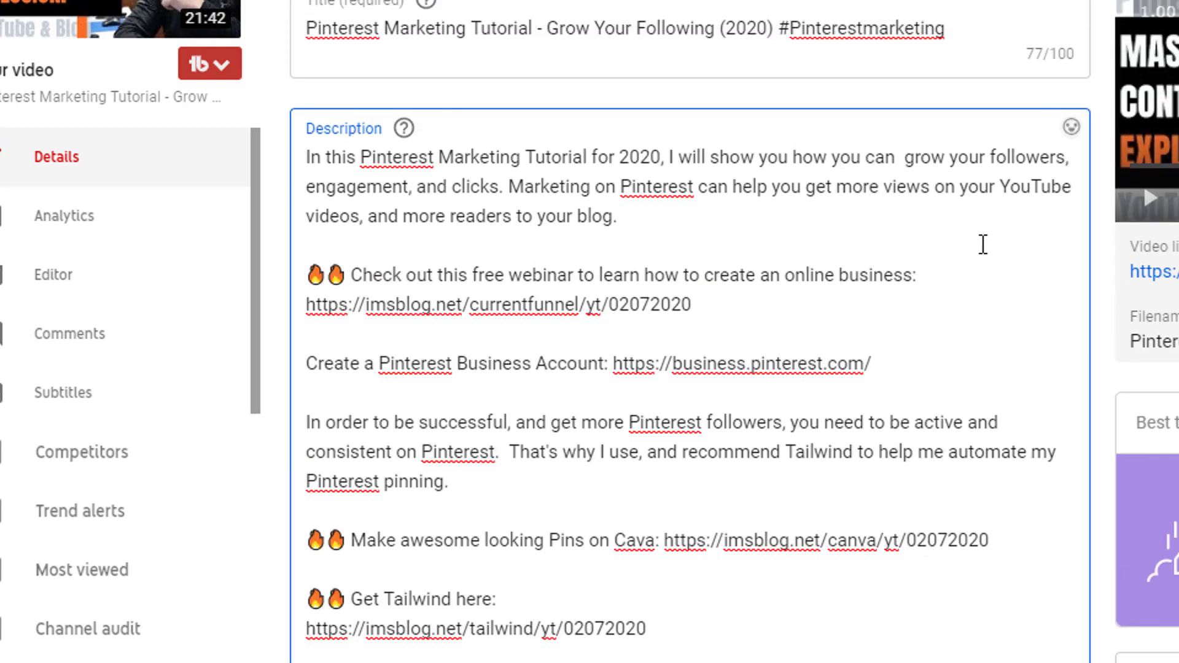
Step: Delete #Pinterestmarketing from the video title and save the changes
{"action": "double_click", "coordinate": [833, 32]}
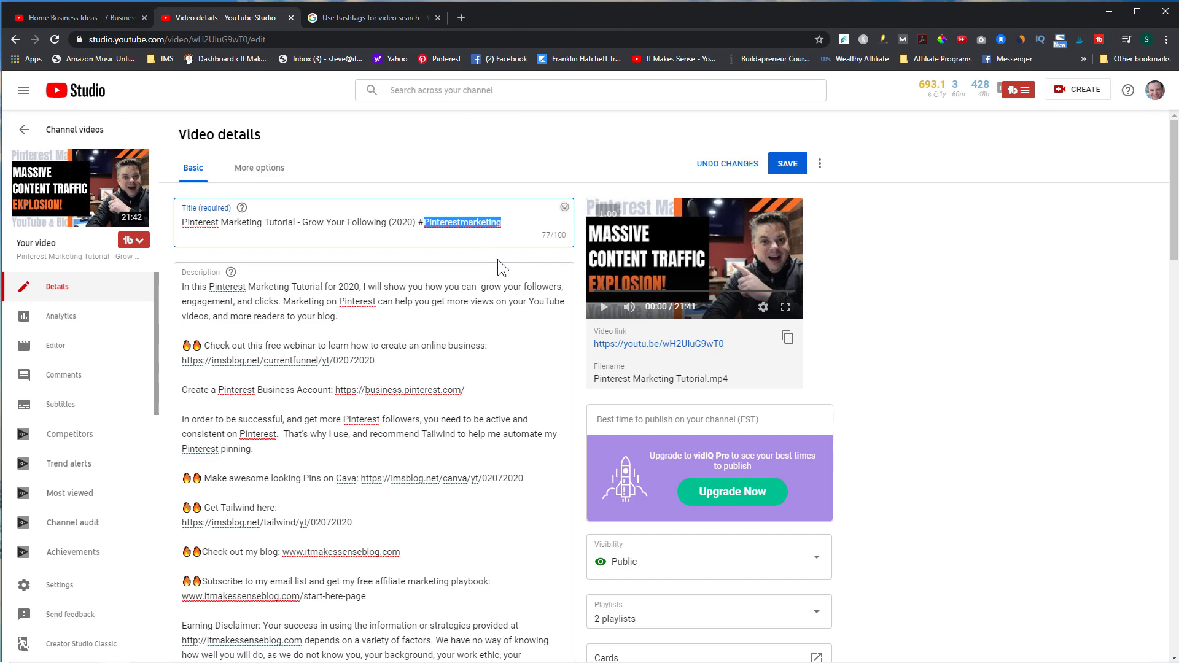
{"action": "key", "text": "BackSpace"}
{"action": "key", "text": "BackSpace"}
{"action": "left_click", "coordinate": [788, 164]}
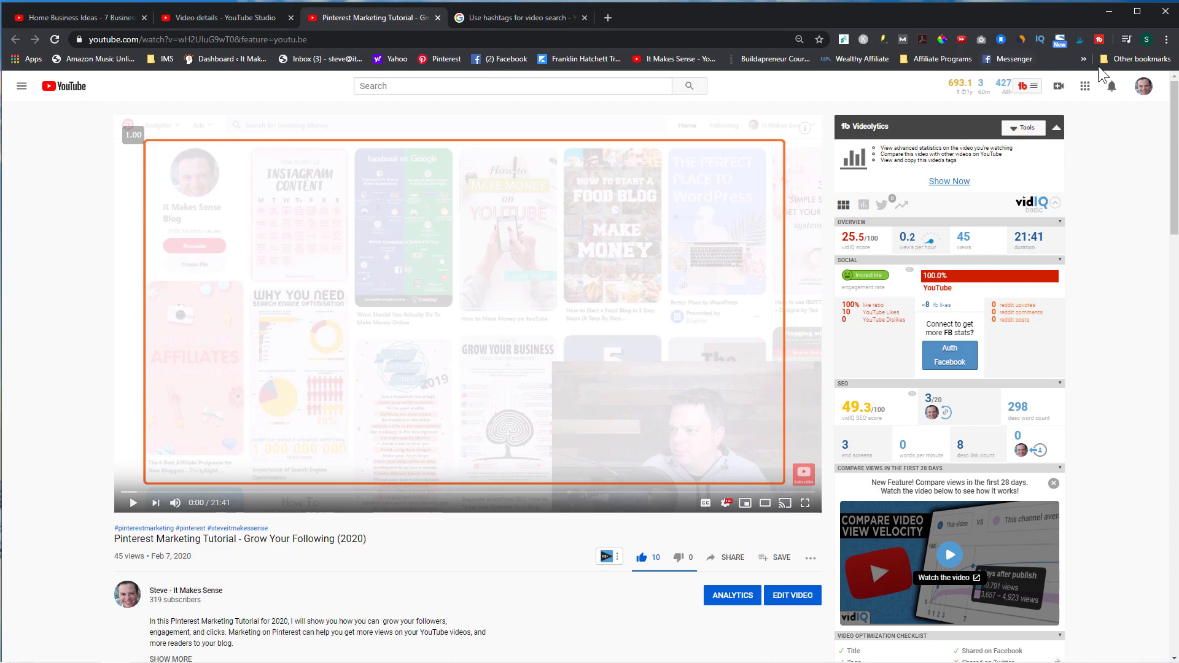
Step: From your channel page, open the Rank Math SEO Plugin video and pause it immediately
{"action": "left_click", "coordinate": [1141, 88]}
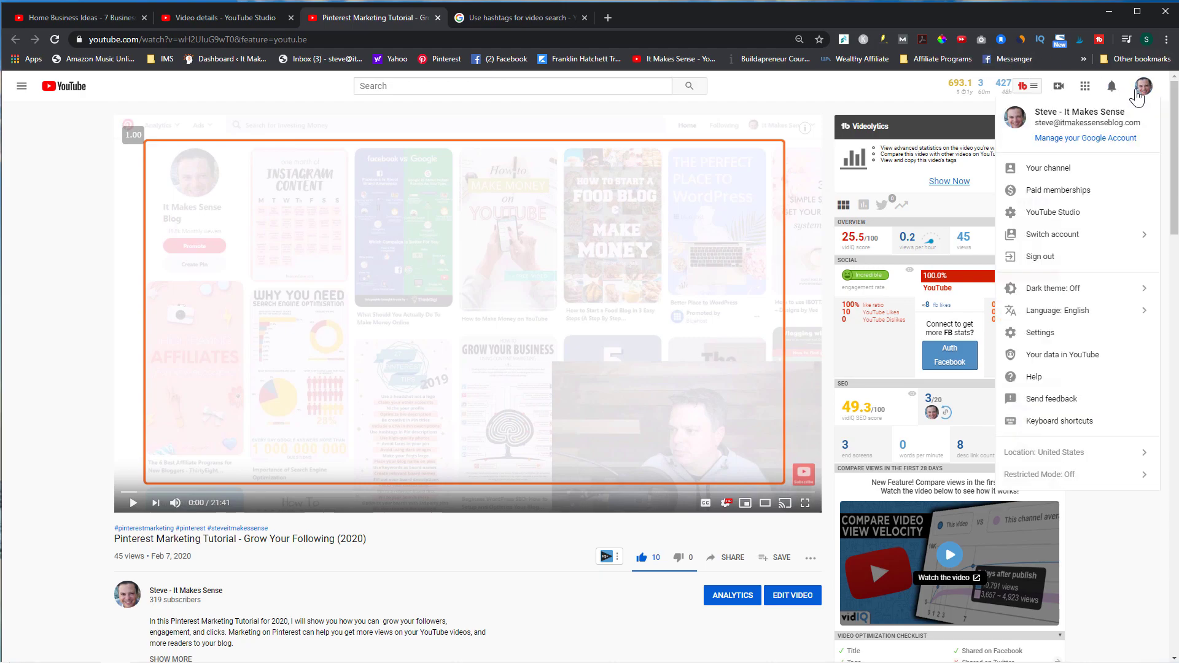
{"action": "left_click", "coordinate": [1054, 174]}
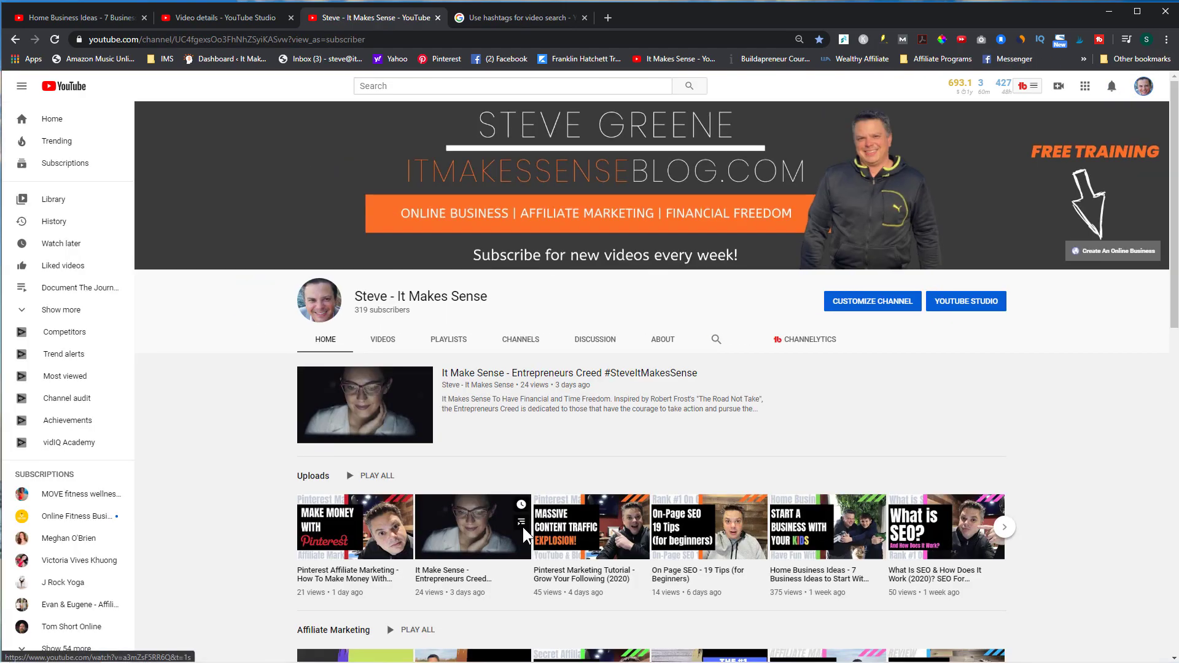
{"action": "scroll", "coordinate": [522, 525], "scroll_direction": "down", "scroll_amount": 6}
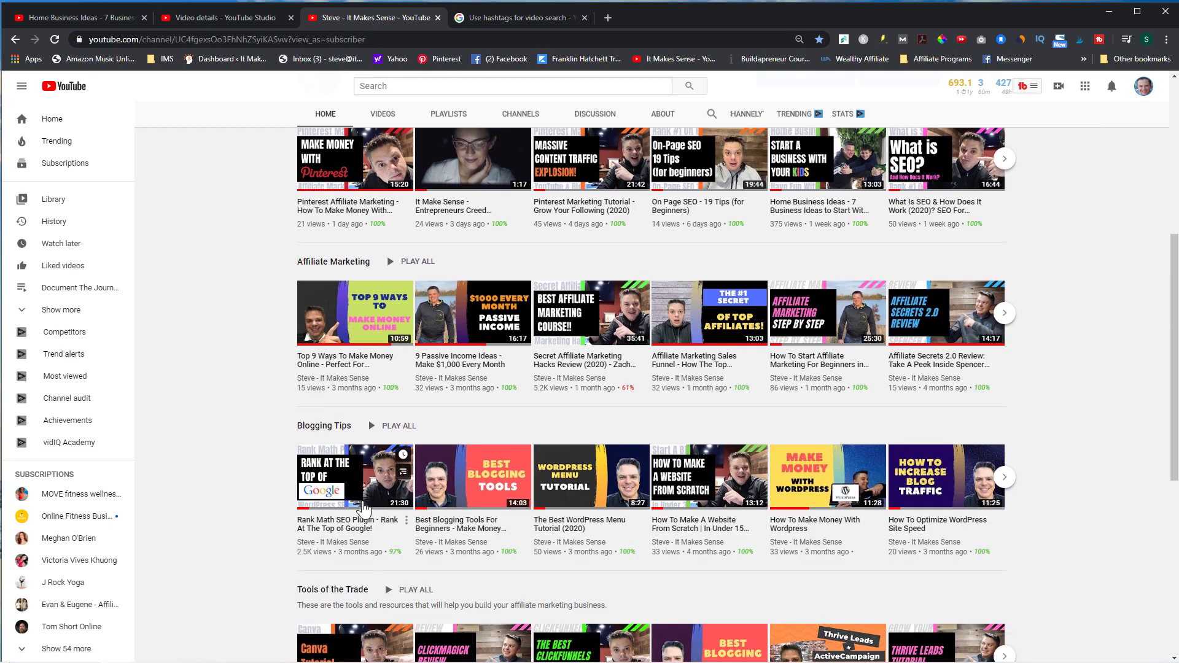
{"action": "left_click", "coordinate": [358, 508]}
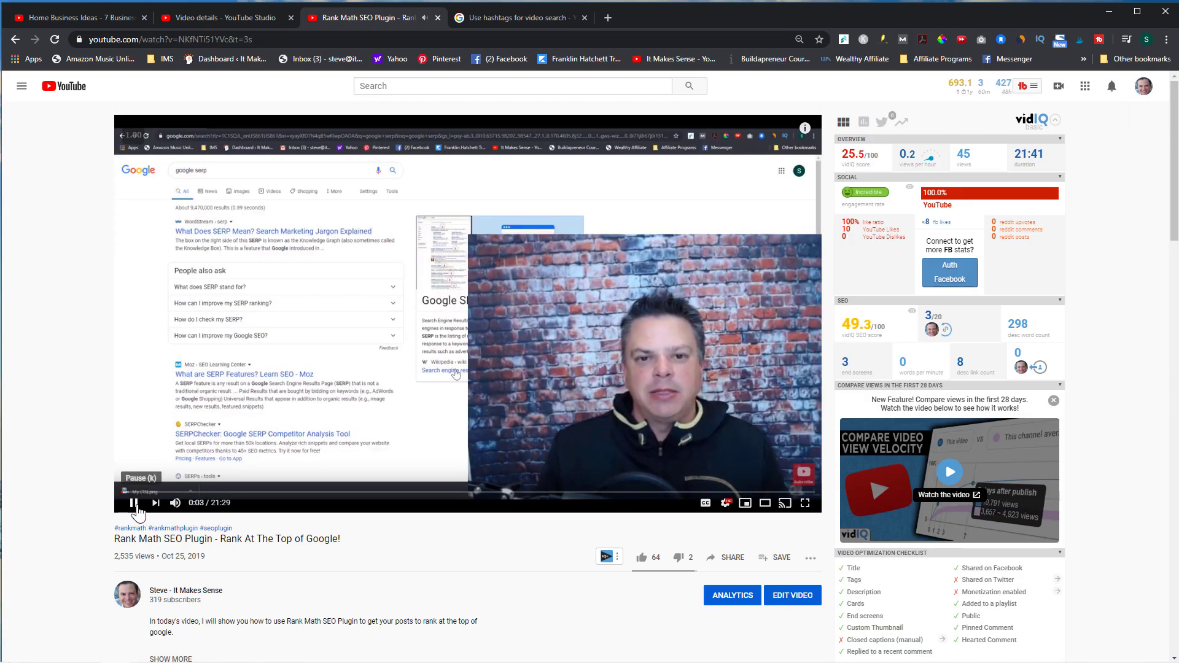
{"action": "left_click", "coordinate": [134, 505]}
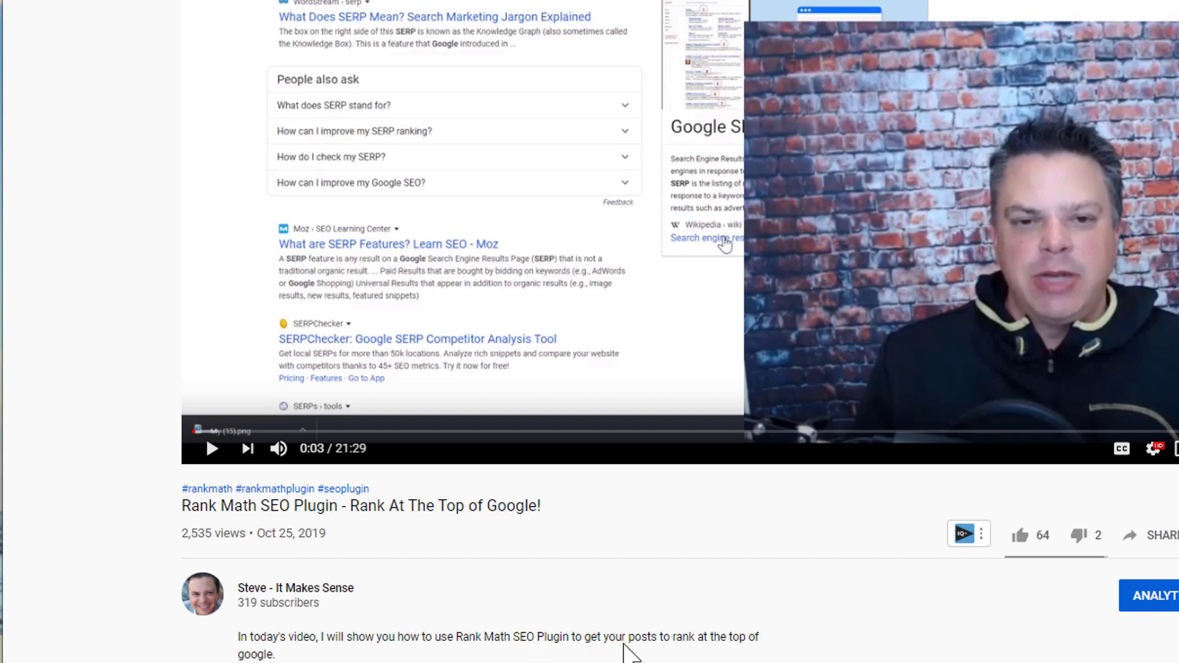
{"action": "scroll", "coordinate": [552, 620], "scroll_direction": "down", "scroll_amount": 1}
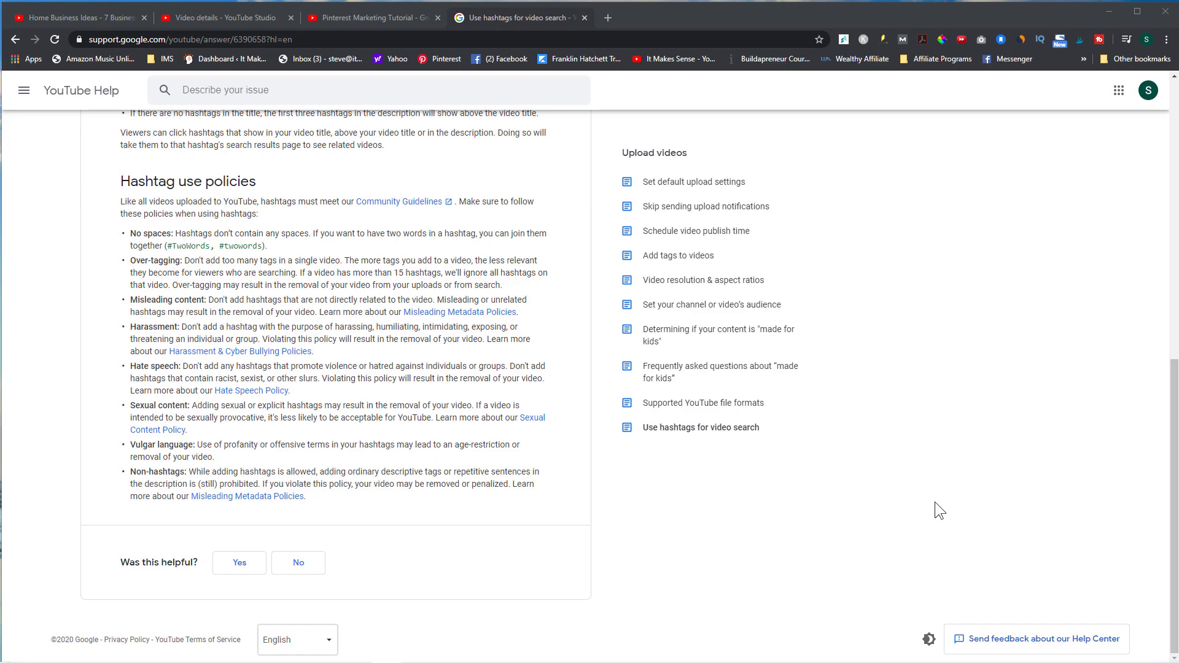
Step: Go via your channel page to the Creator Studio Video Manager listing all 59 videos
{"action": "left_click", "coordinate": [352, 16]}
{"action": "left_click", "coordinate": [1143, 86]}
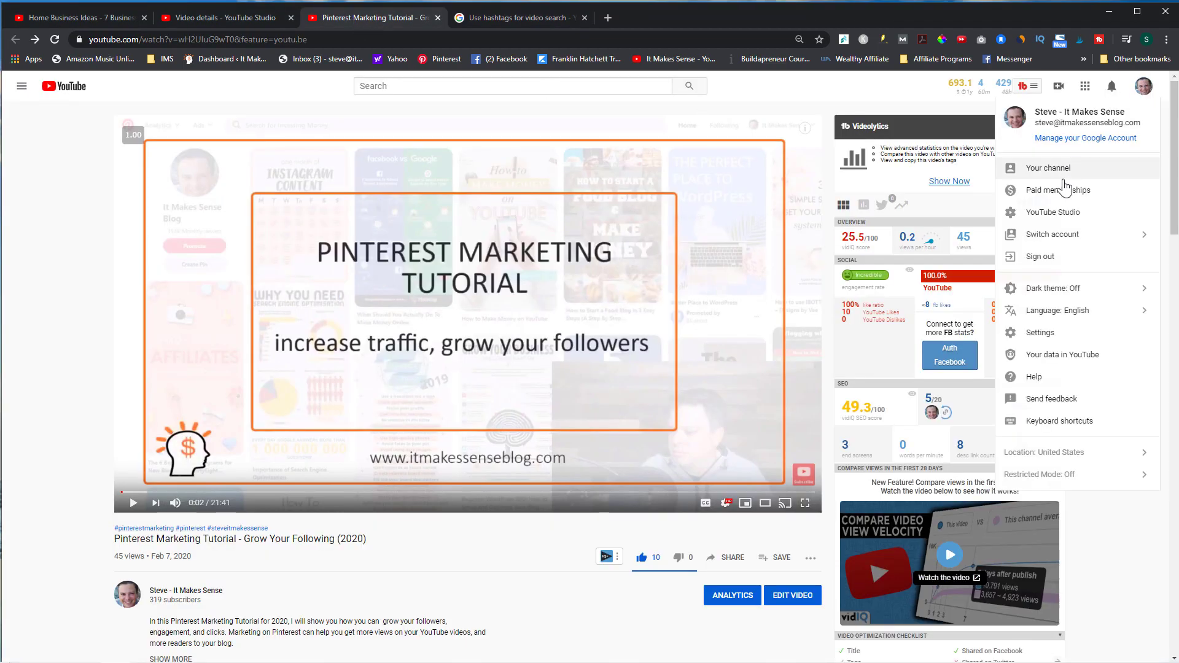
{"action": "left_click", "coordinate": [1059, 164]}
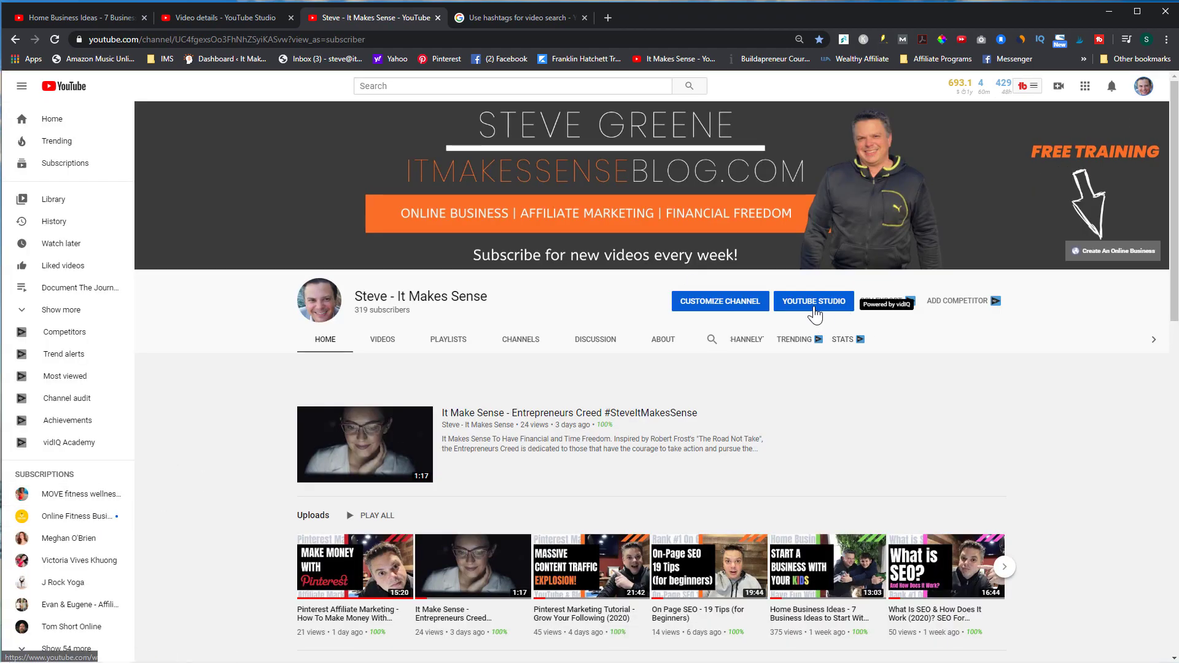
{"action": "left_click", "coordinate": [829, 315]}
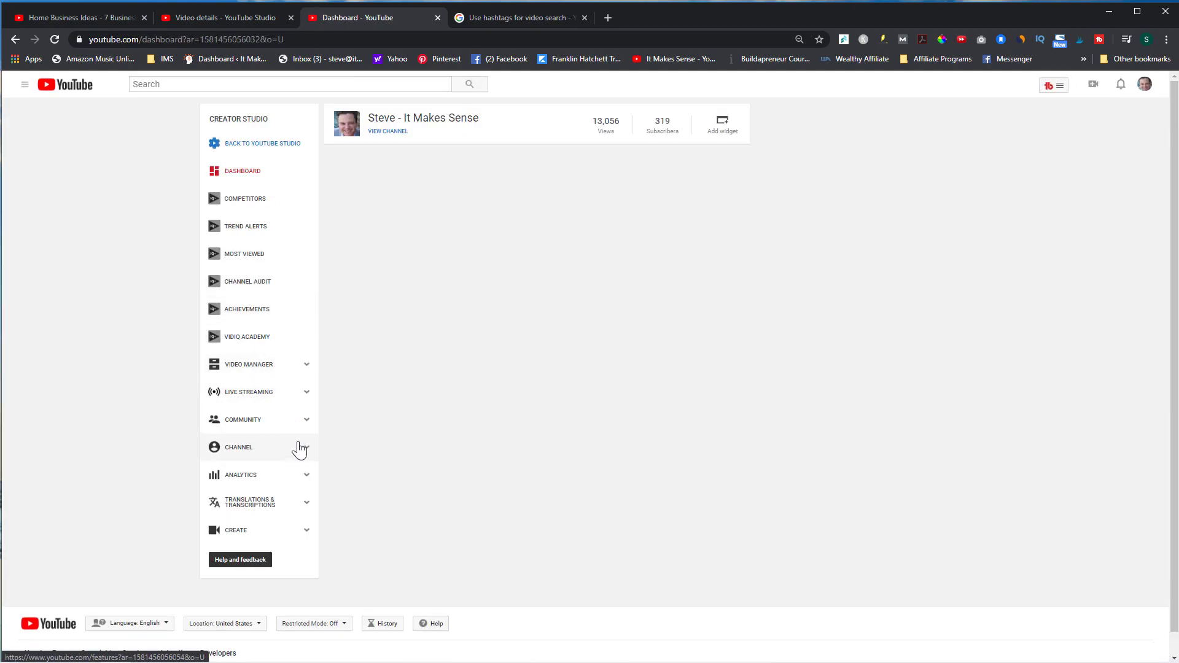
{"action": "left_click", "coordinate": [305, 367]}
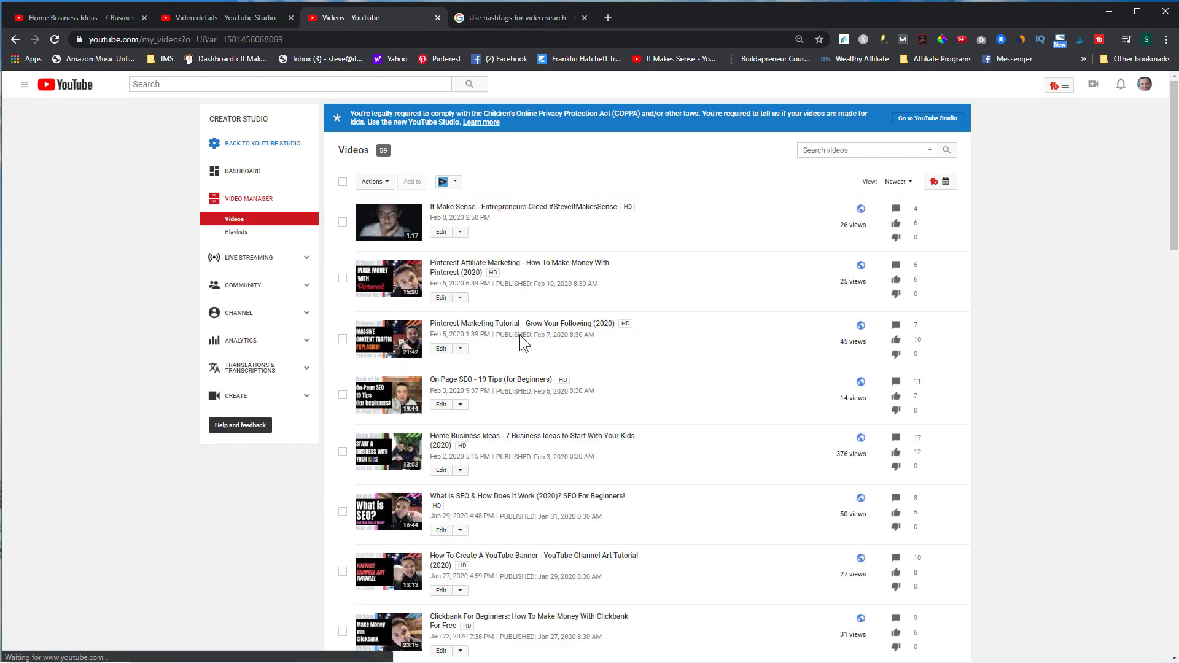
Step: Select the four newest videos, including Pinterest Affiliate Marketing, Pinterest Marketing Tutorial and On Page SEO
{"action": "left_click", "coordinate": [343, 221]}
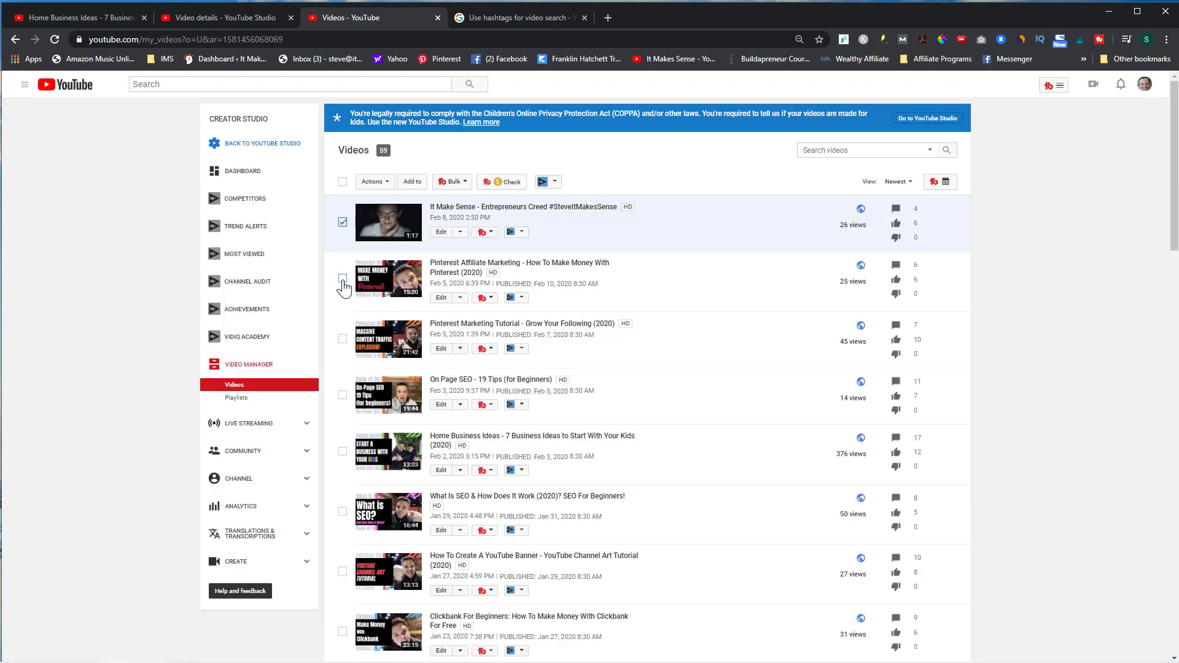
{"action": "left_click", "coordinate": [343, 278]}
{"action": "left_click", "coordinate": [343, 338]}
{"action": "left_click", "coordinate": [342, 395]}
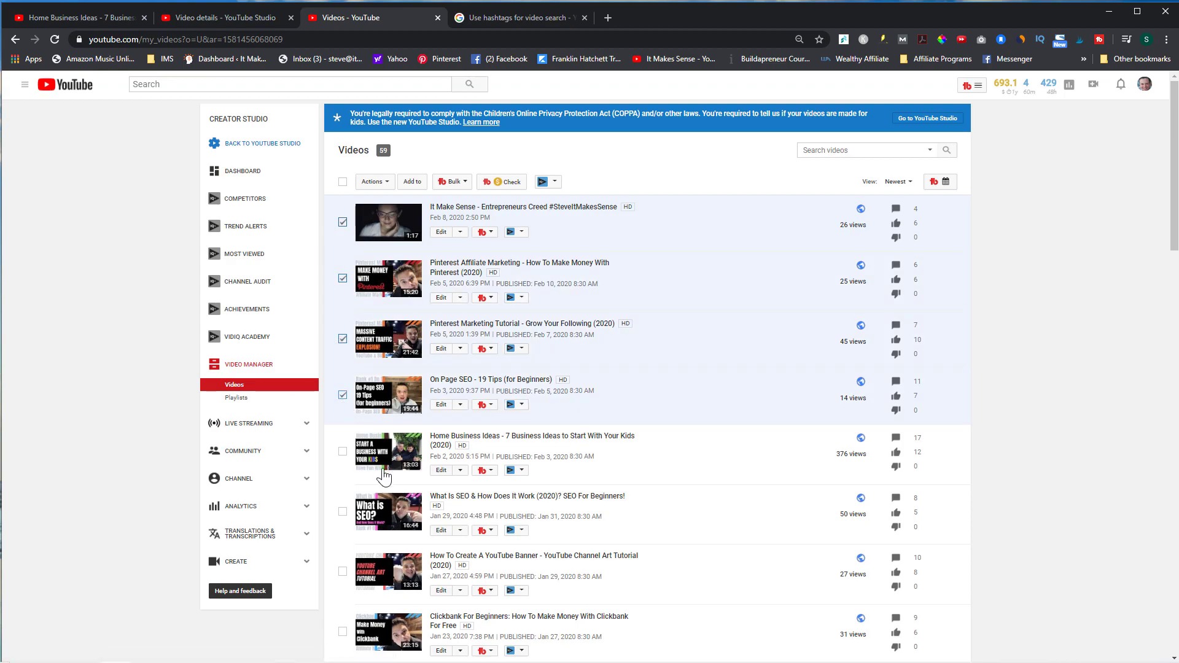
Step: Set up a bulk description edit appending #steveitmakessense to their ends
{"action": "left_click", "coordinate": [389, 184]}
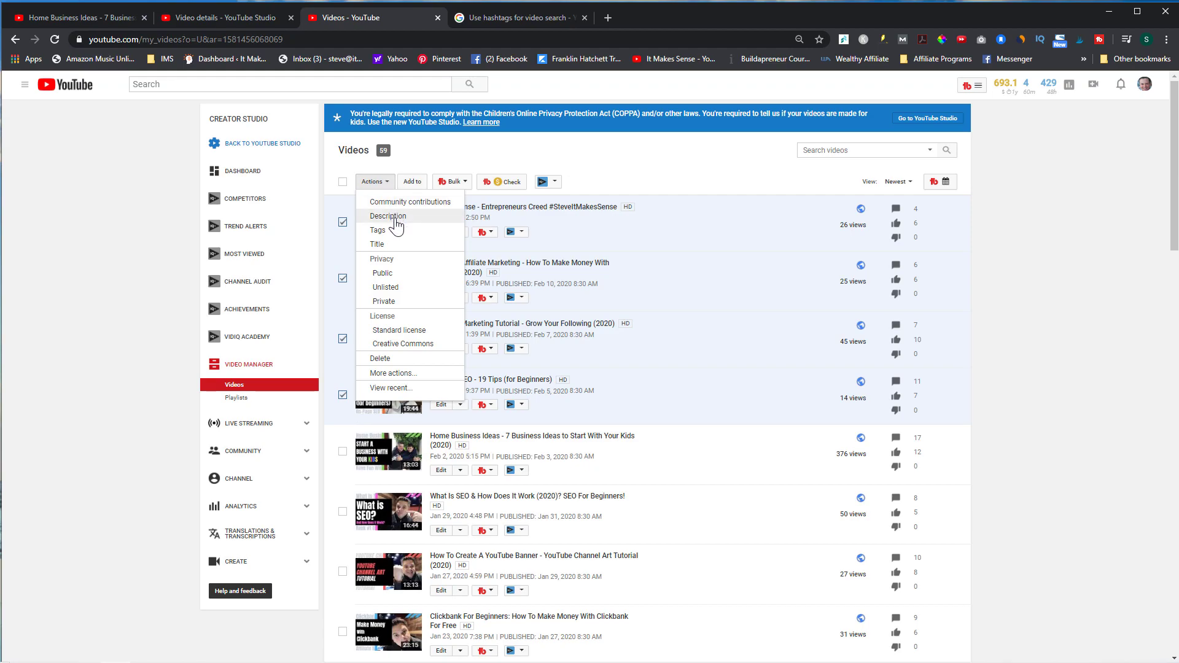
{"action": "left_click", "coordinate": [396, 225]}
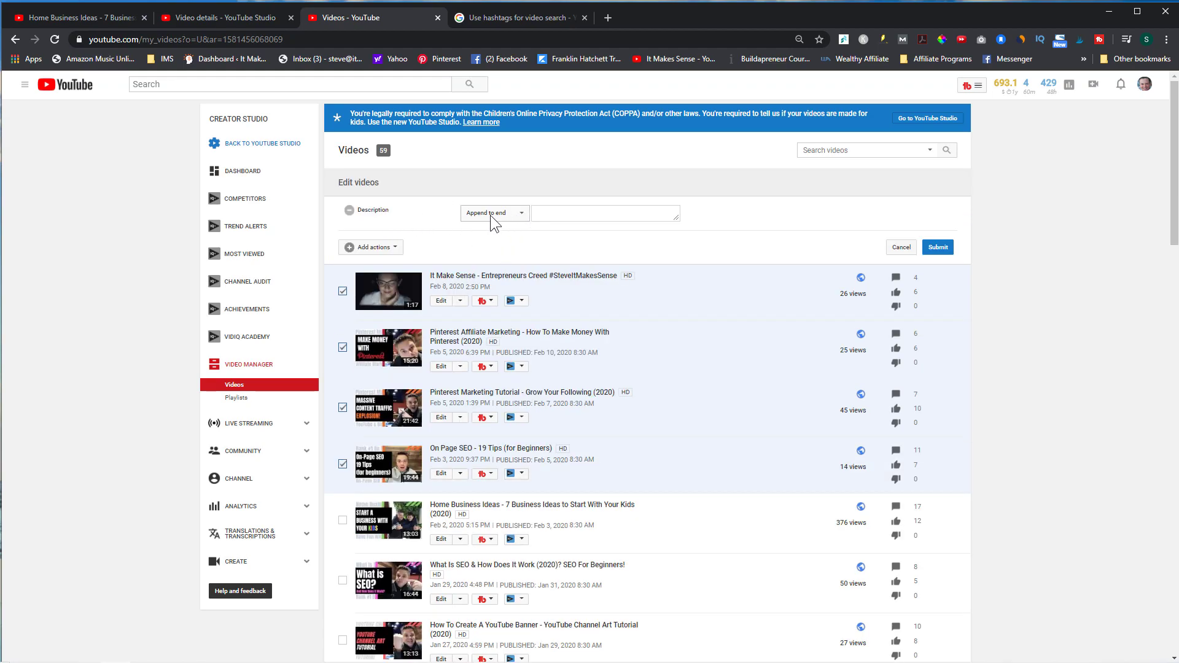
{"action": "left_click", "coordinate": [547, 217]}
{"action": "type", "text": "#steve"}
{"action": "type", "text": "itmakessenseblog.com"}
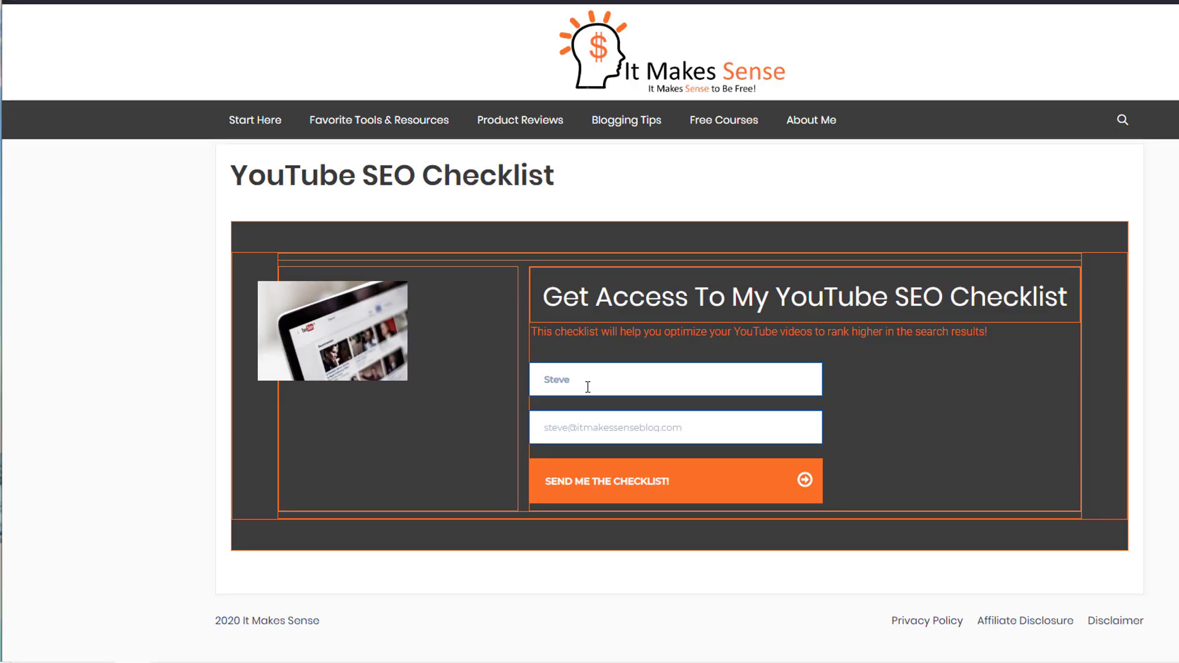
Step: Submit the YouTube SEO Checklist sign-up form with the entered first name and e-mail
{"action": "left_click", "coordinate": [610, 481]}
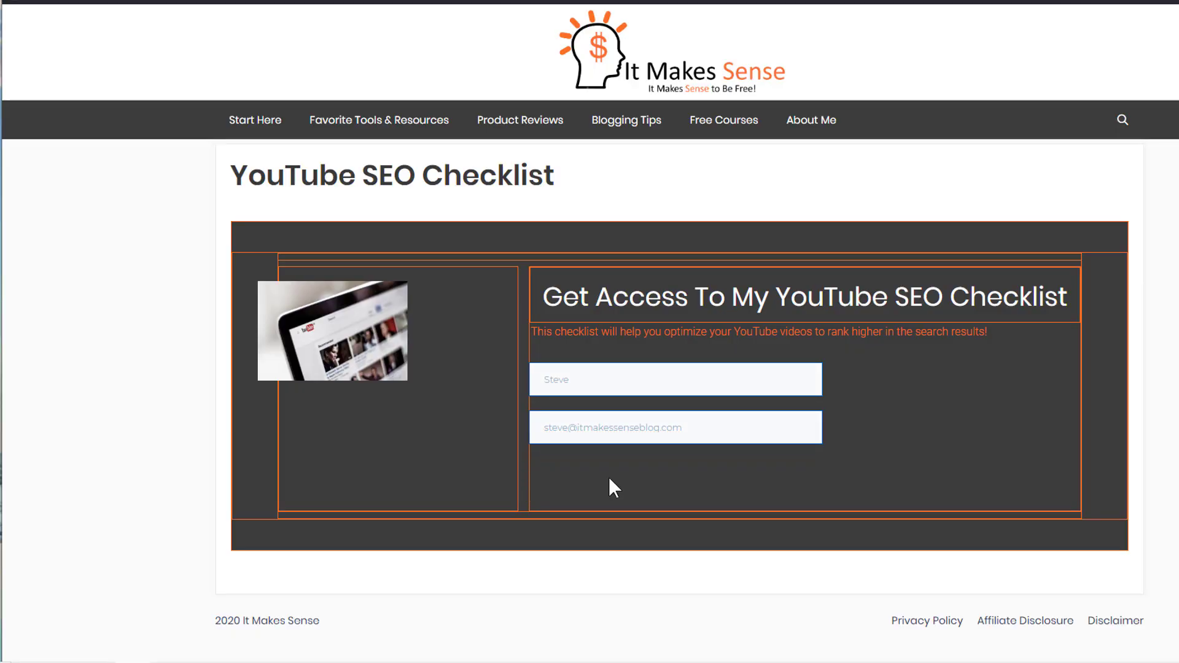